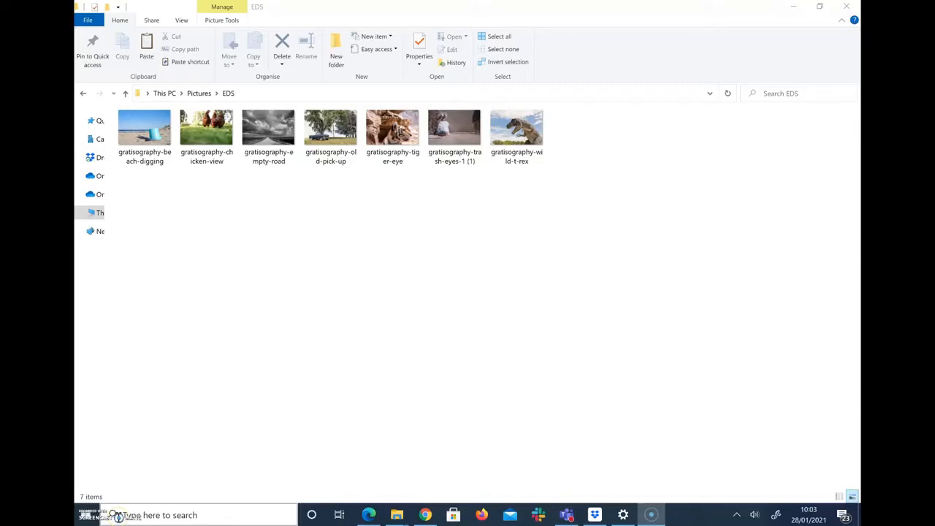
Step: Search Windows for 'phot' and launch the Photos app from Best match
{"action": "left_click", "coordinate": [119, 515]}
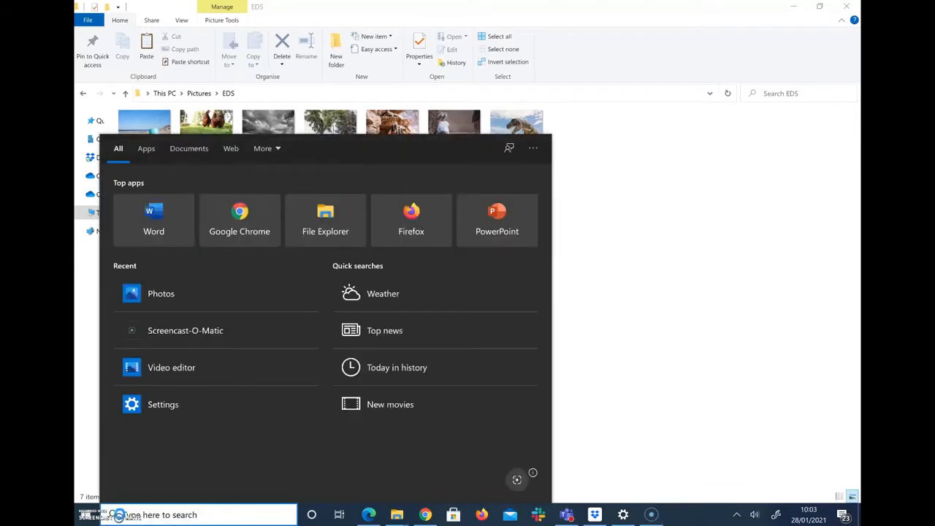
{"action": "type", "text": "phot"}
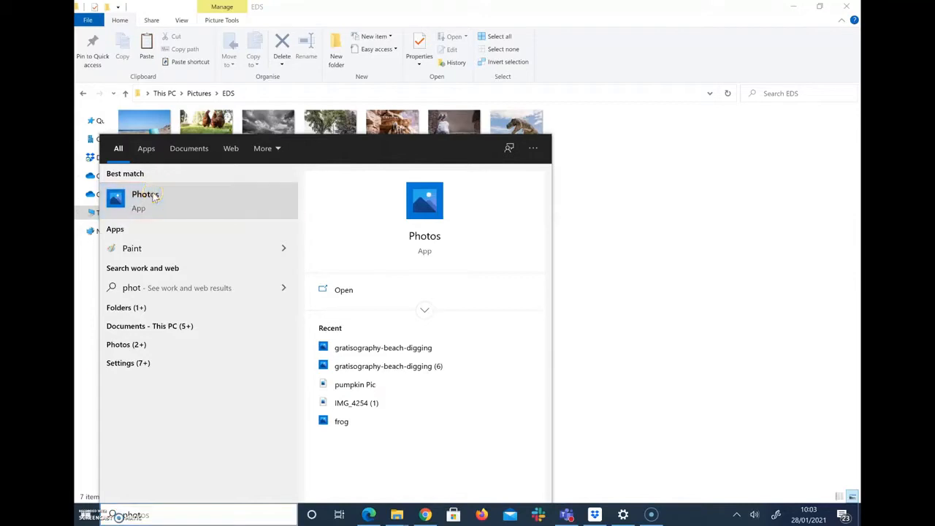
{"action": "left_click", "coordinate": [145, 194]}
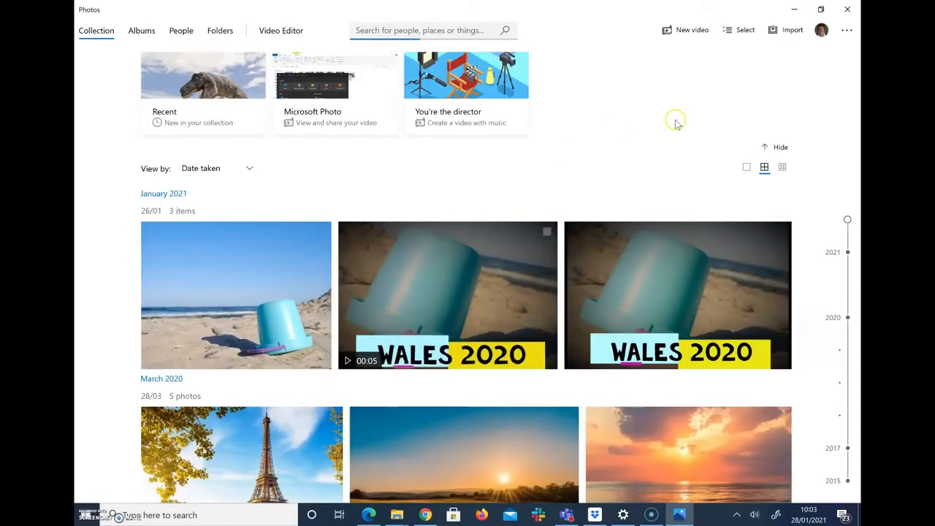
Step: Close the Photos app window
{"action": "left_click", "coordinate": [849, 10]}
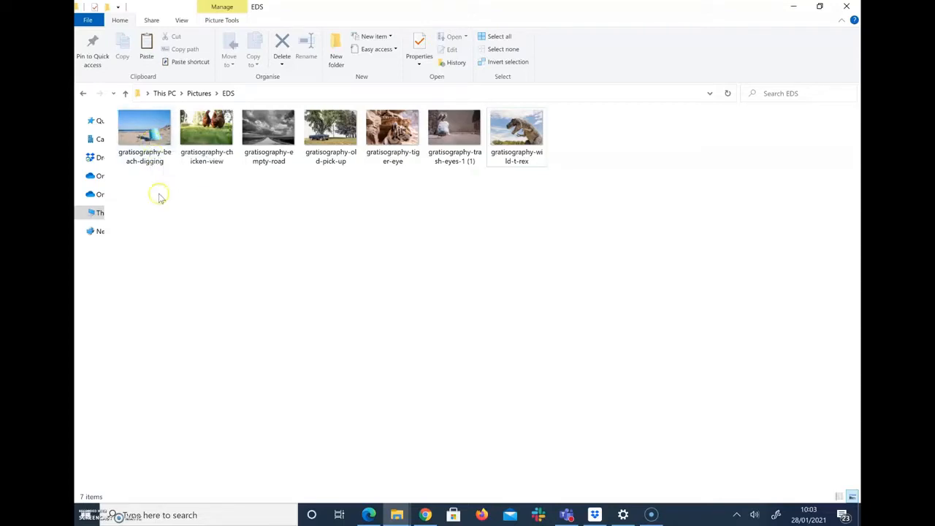
Step: Open gratisography-beach-digging from the EDS folder in Photos
{"action": "left_click", "coordinate": [148, 139]}
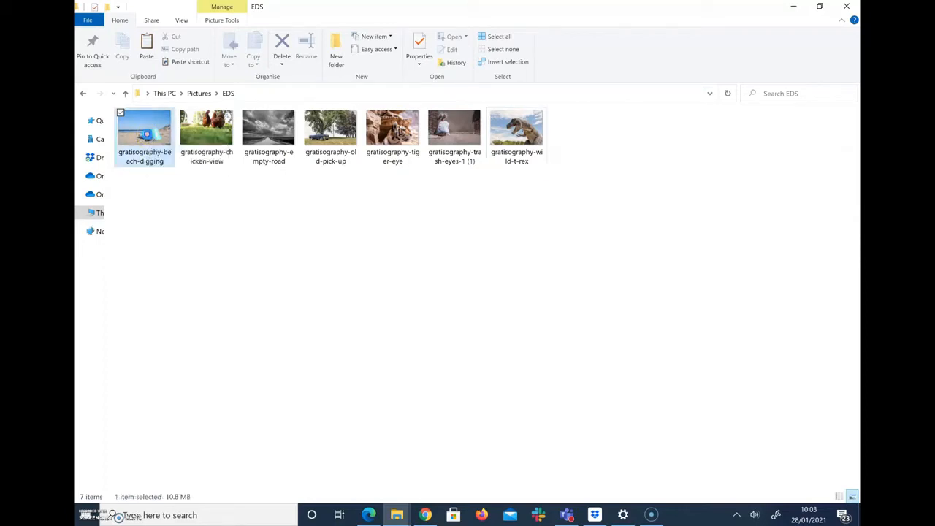
{"action": "double_click", "coordinate": [146, 133]}
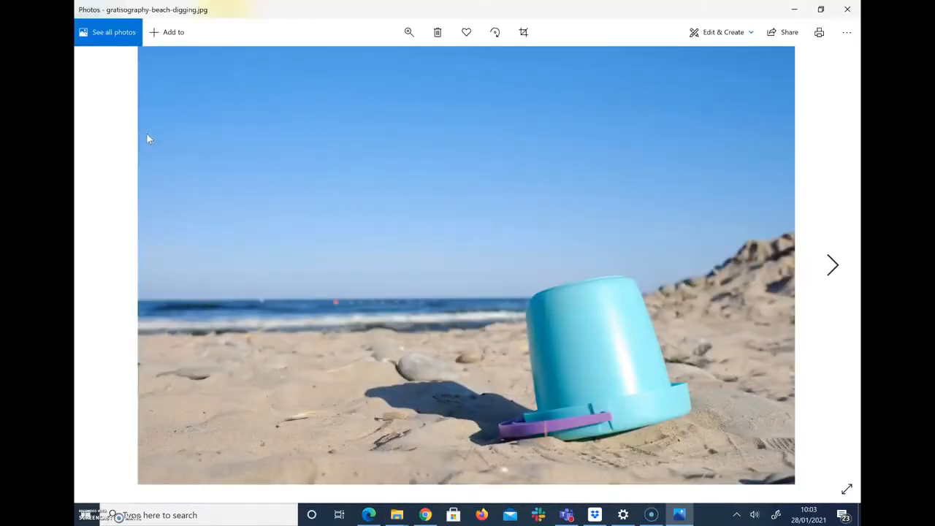
Step: Open the beach-digging photo in the Crop & rotate editor via Edit & Create > Edit
{"action": "left_click", "coordinate": [714, 35]}
{"action": "left_click", "coordinate": [679, 66]}
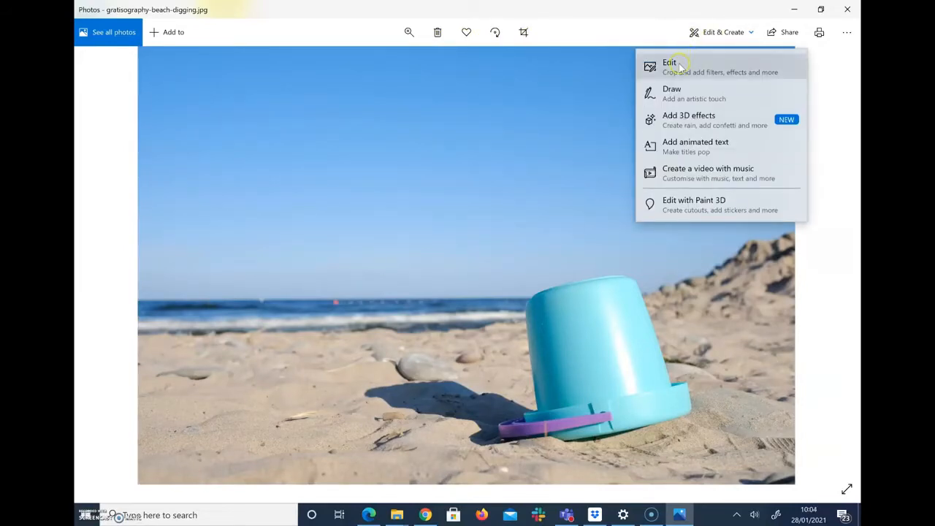
{"action": "left_click", "coordinate": [679, 65]}
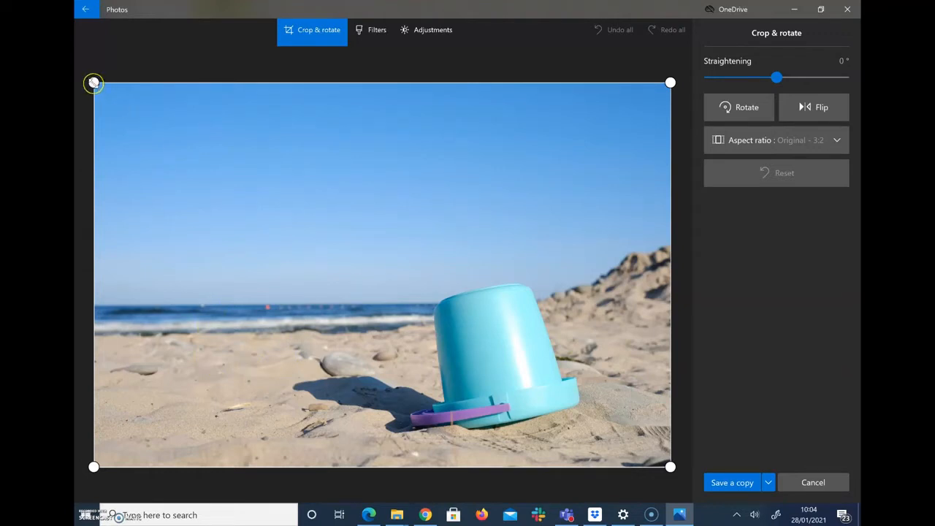
Step: Crop closer around the bucket, straighten by 6°, and rotate a quarter turn clockwise
{"action": "left_click_drag", "start_coordinate": [93, 82], "coordinate": [334, 223]}
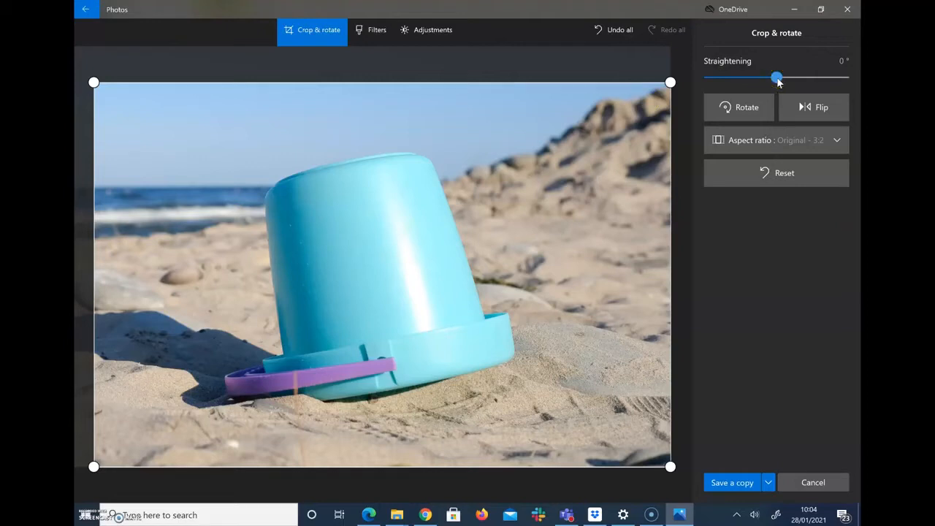
{"action": "mouse_move", "coordinate": [778, 82]}
{"action": "left_mouse_down"}
{"action": "mouse_move", "coordinate": [764, 80]}
{"action": "mouse_move", "coordinate": [817, 82]}
{"action": "mouse_move", "coordinate": [768, 83]}
{"action": "left_mouse_up"}
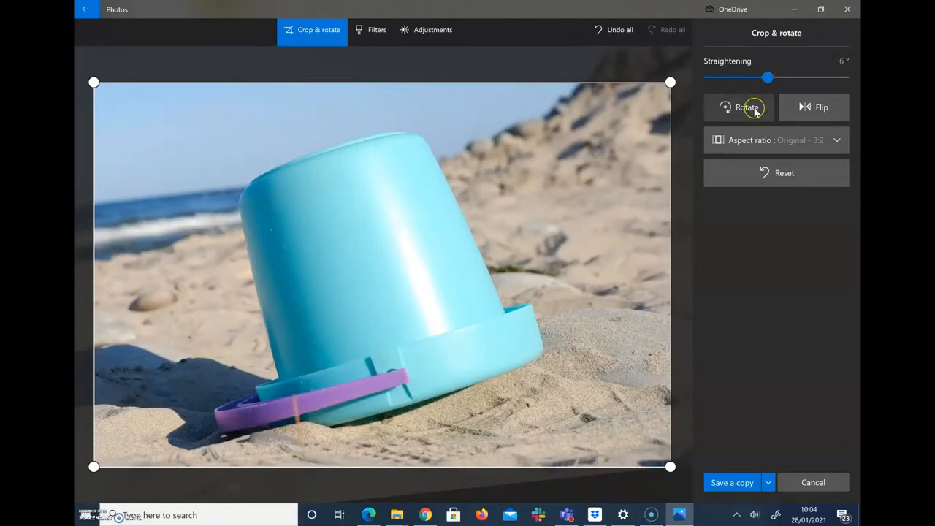
{"action": "left_click", "coordinate": [754, 107]}
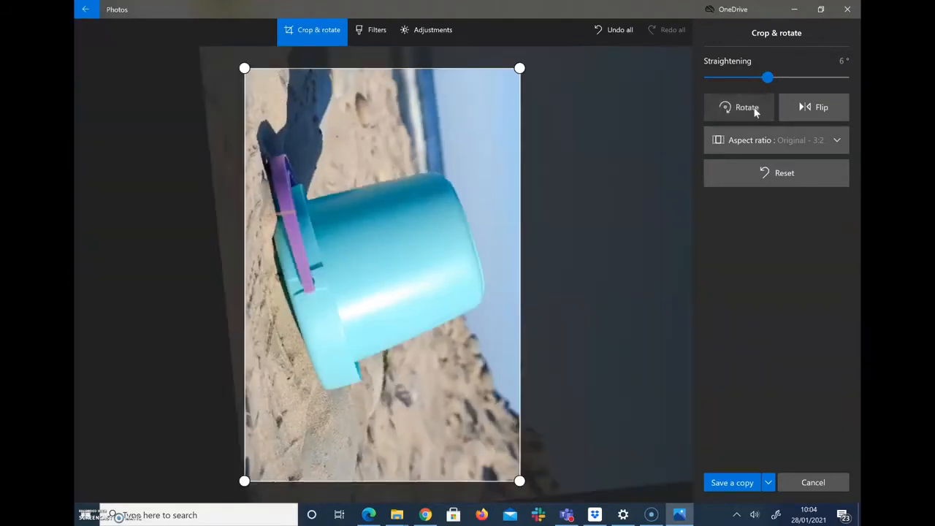
Step: Rotate back to landscape, flip the photo horizontally, and lock the crop to 4:3
{"action": "left_click", "coordinate": [754, 107]}
{"action": "left_click", "coordinate": [754, 108]}
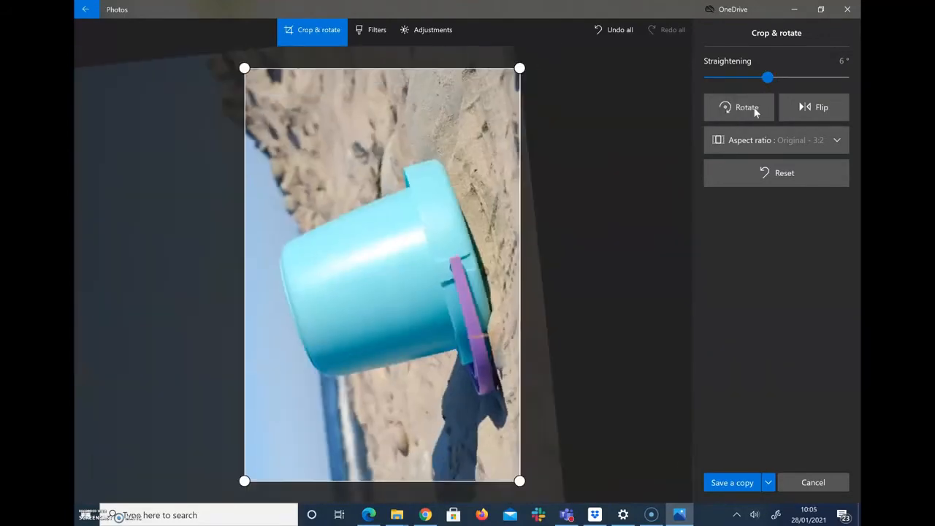
{"action": "left_click", "coordinate": [755, 110]}
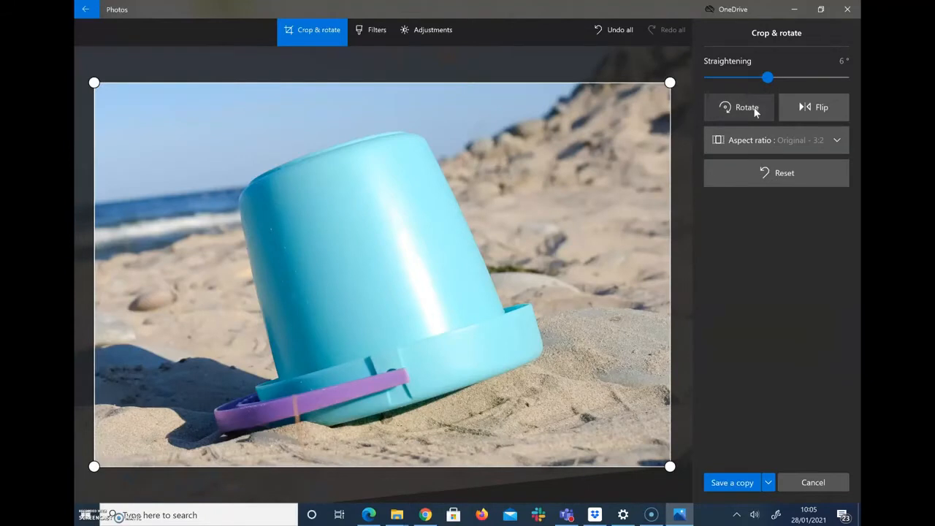
{"action": "left_click", "coordinate": [817, 108]}
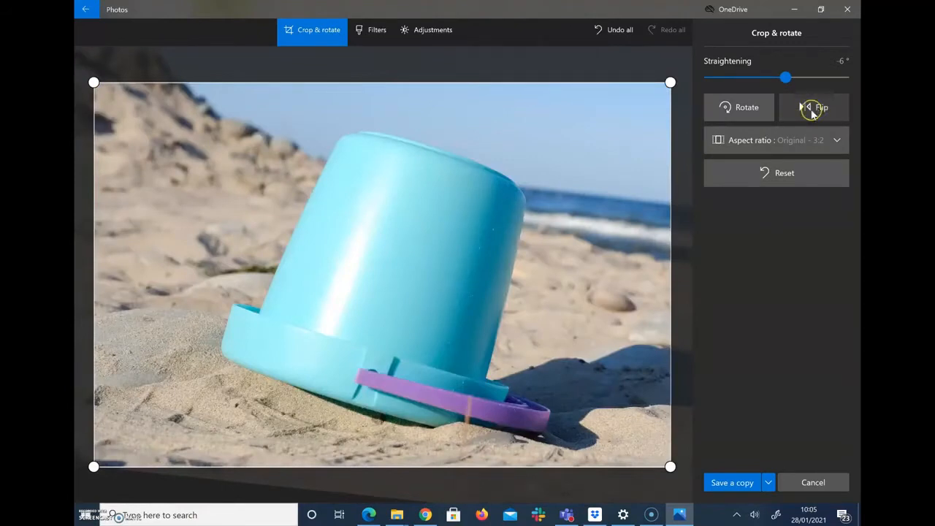
{"action": "left_click", "coordinate": [775, 143]}
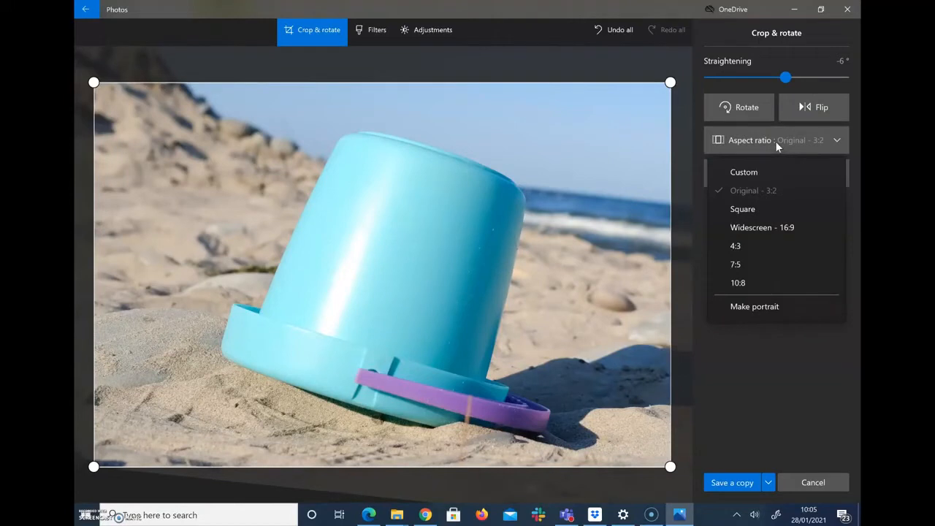
{"action": "left_click", "coordinate": [746, 245]}
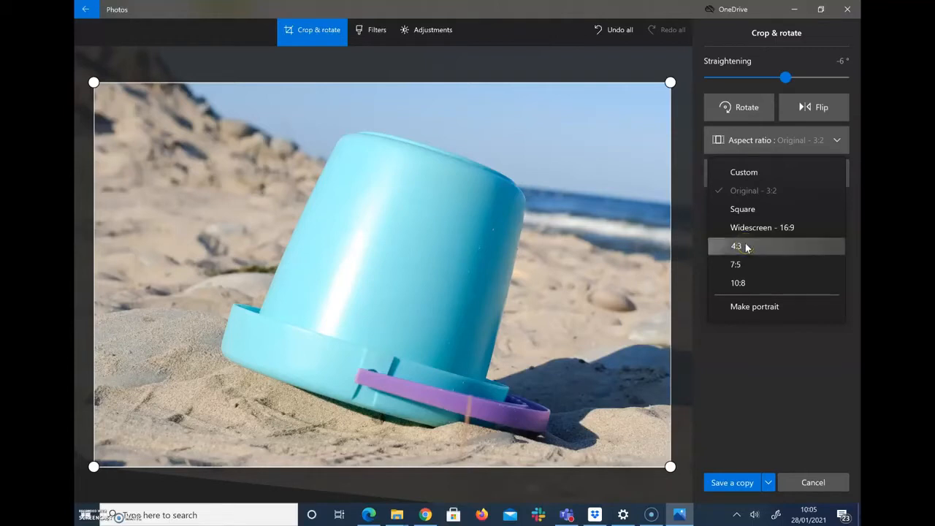
Step: Reset the crop to Original 3:2 and save it as copy beach-digging (2)
{"action": "left_click", "coordinate": [766, 149]}
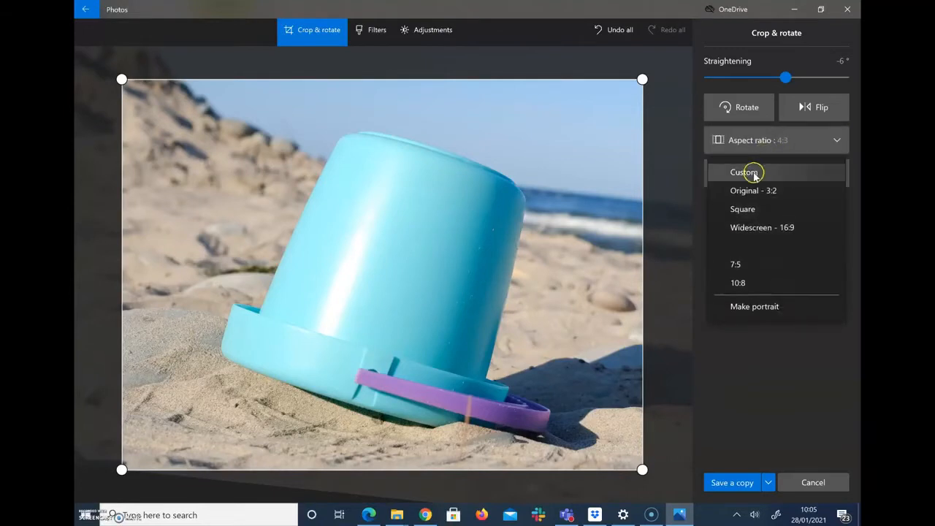
{"action": "left_click", "coordinate": [750, 191]}
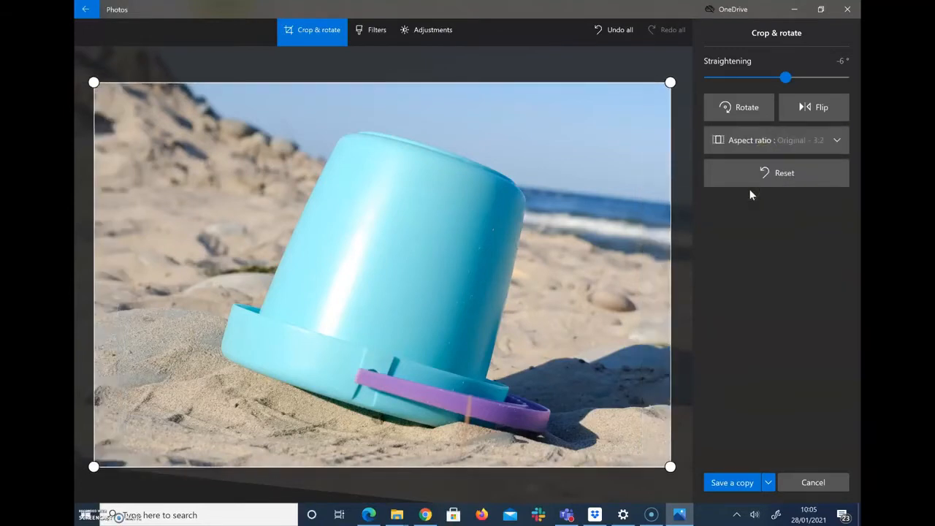
{"action": "left_click", "coordinate": [740, 483]}
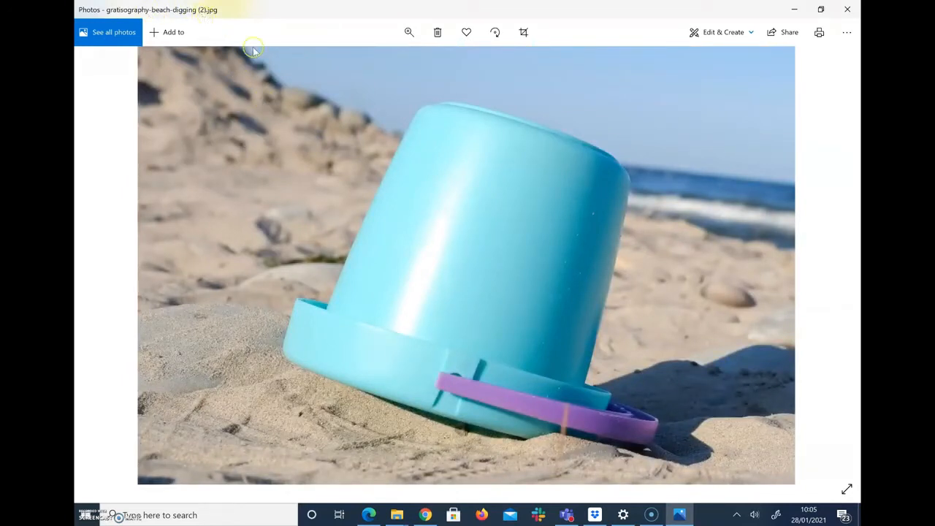
Step: Try Enhance, Vanilla and Burlesque, then apply Sunscreen and save as beach-digging (3)
{"action": "left_click", "coordinate": [719, 35]}
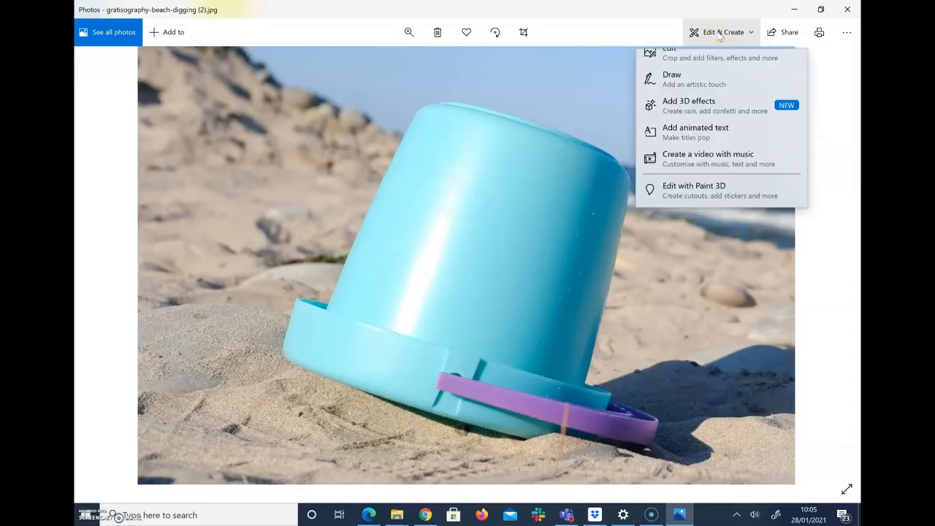
{"action": "left_click", "coordinate": [694, 68]}
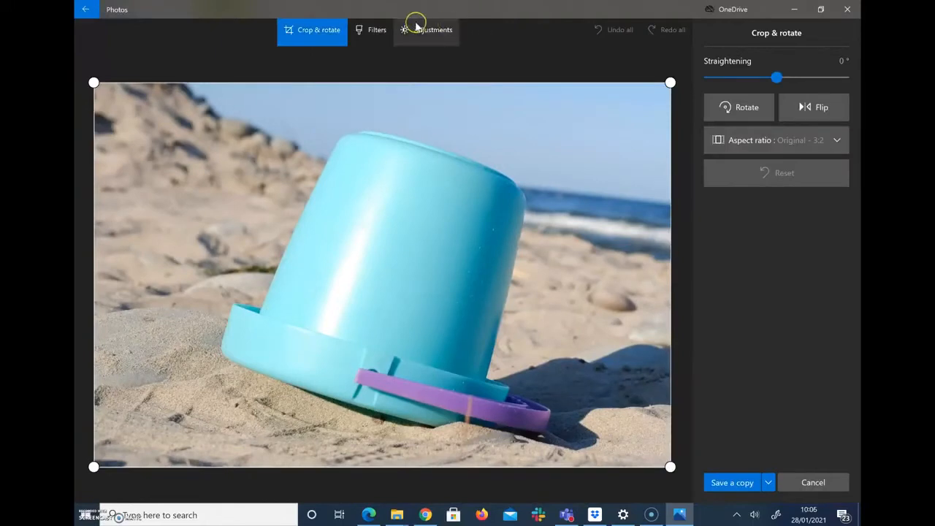
{"action": "left_click", "coordinate": [377, 30]}
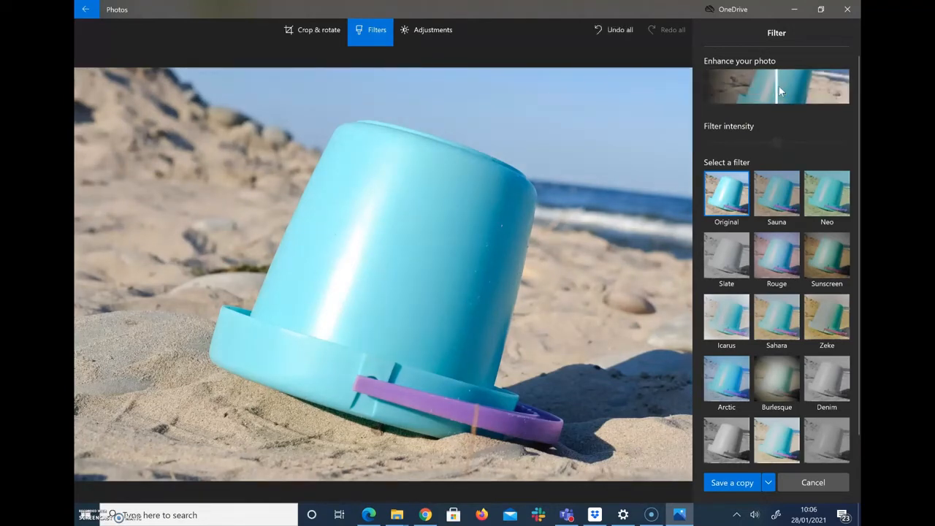
{"action": "left_click", "coordinate": [777, 88]}
{"action": "left_click", "coordinate": [727, 453]}
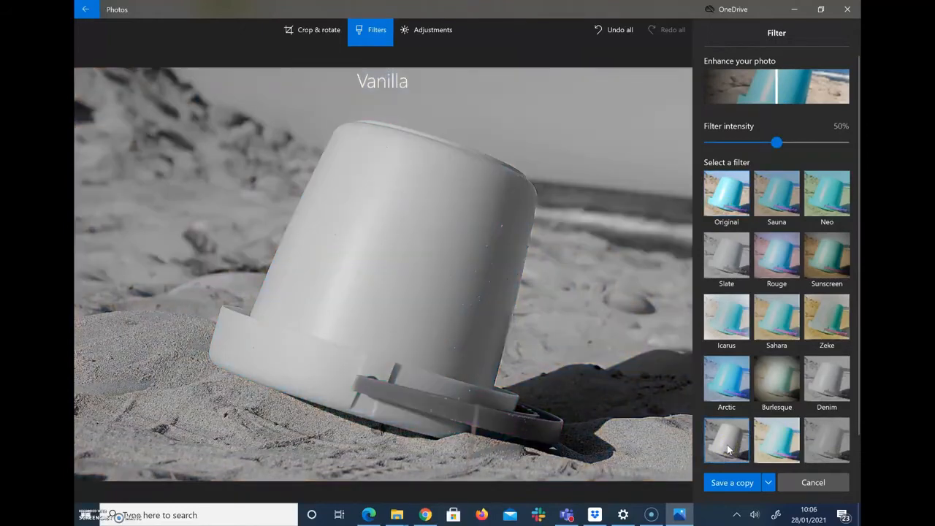
{"action": "left_click", "coordinate": [778, 384]}
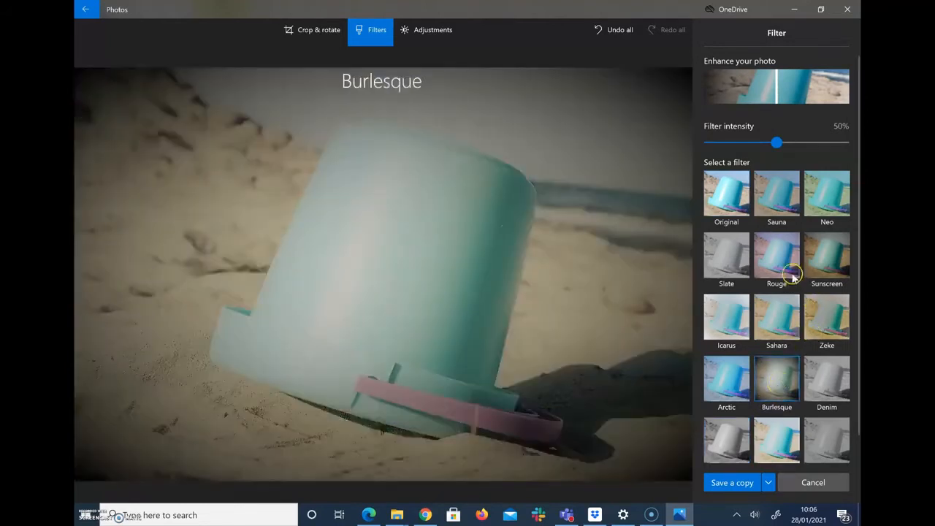
{"action": "left_click", "coordinate": [821, 261]}
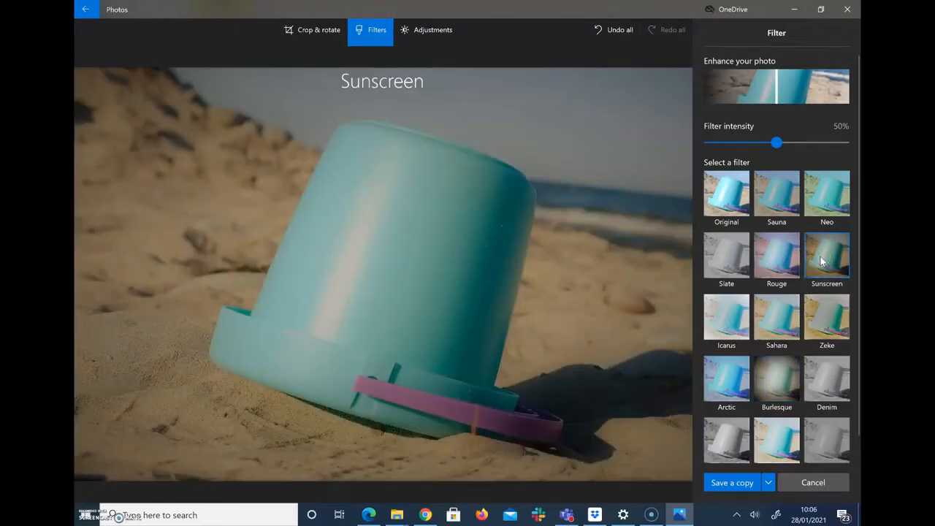
{"action": "left_click", "coordinate": [723, 484]}
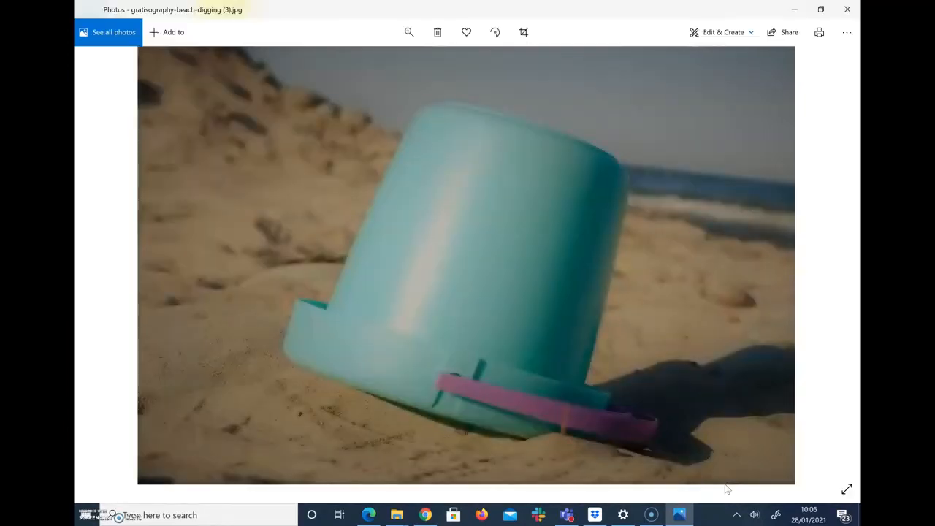
Step: In the editor's adjustments, lower Light to -79 and Colour to -76
{"action": "left_click", "coordinate": [732, 38]}
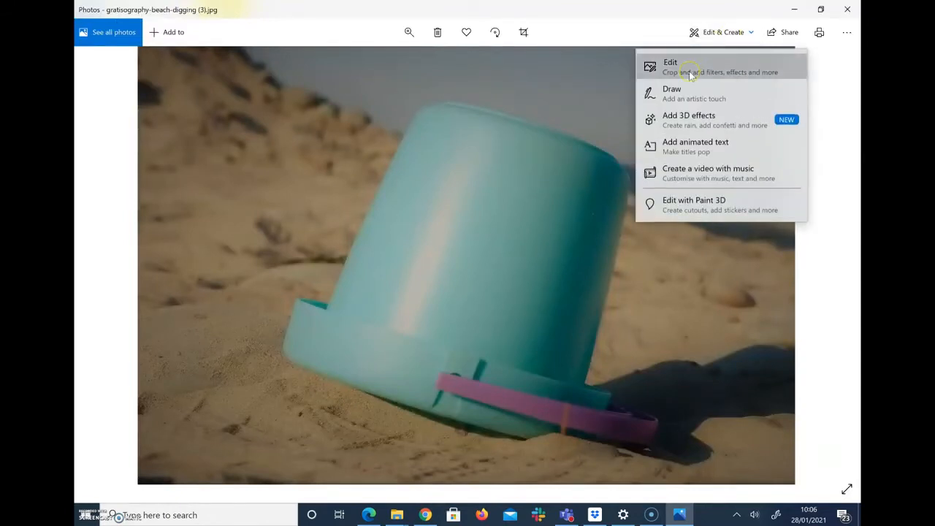
{"action": "left_click", "coordinate": [690, 73]}
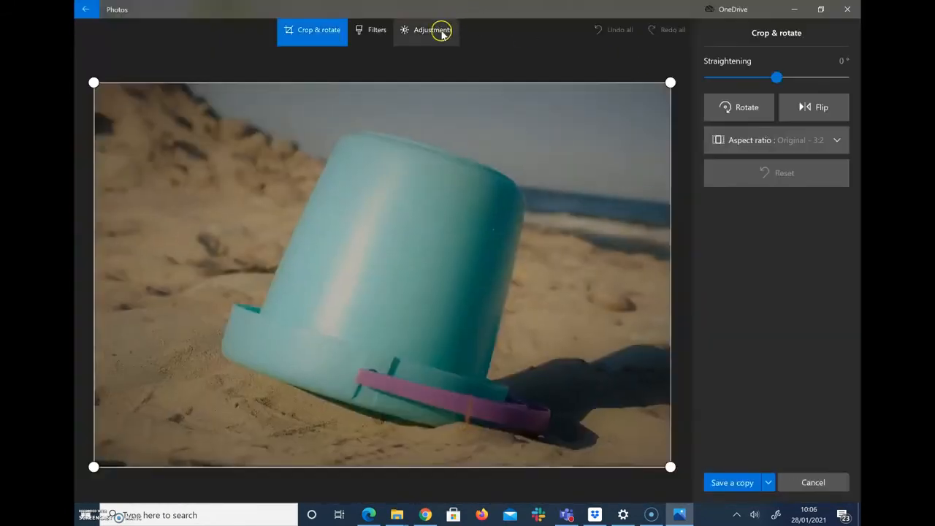
{"action": "left_click", "coordinate": [443, 34]}
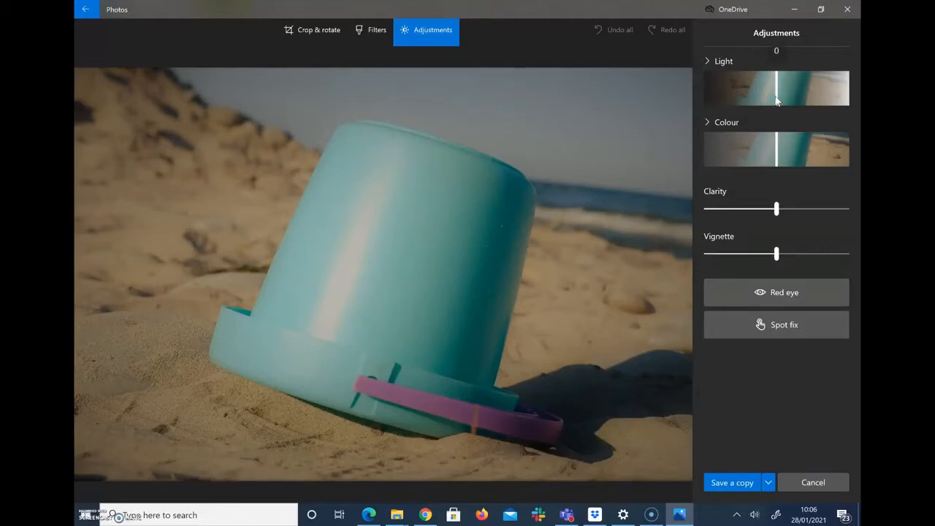
{"action": "mouse_move", "coordinate": [777, 101]}
{"action": "left_mouse_down"}
{"action": "mouse_move", "coordinate": [714, 96]}
{"action": "mouse_move", "coordinate": [837, 98]}
{"action": "mouse_move", "coordinate": [780, 97]}
{"action": "left_mouse_up"}
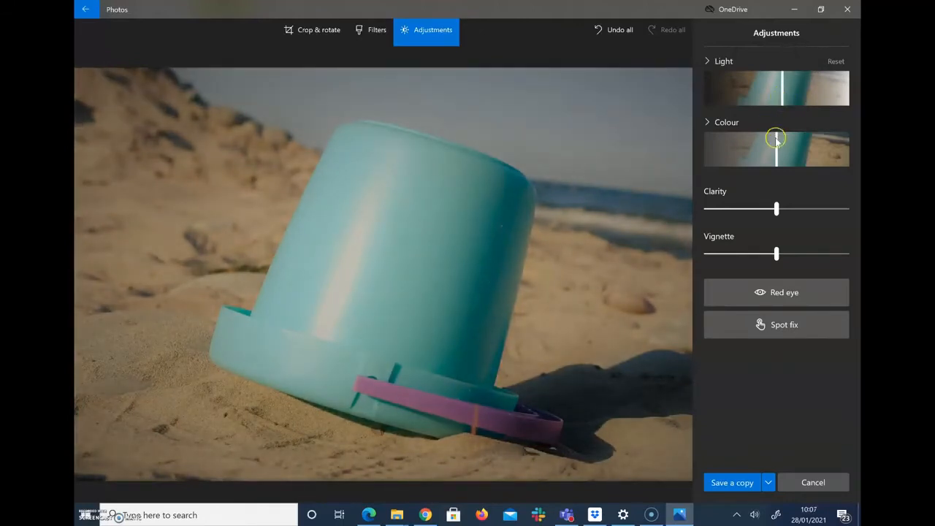
{"action": "mouse_move", "coordinate": [776, 144]}
{"action": "left_mouse_down"}
{"action": "mouse_move", "coordinate": [707, 148]}
{"action": "mouse_move", "coordinate": [834, 154]}
{"action": "mouse_move", "coordinate": [782, 153]}
{"action": "left_mouse_up"}
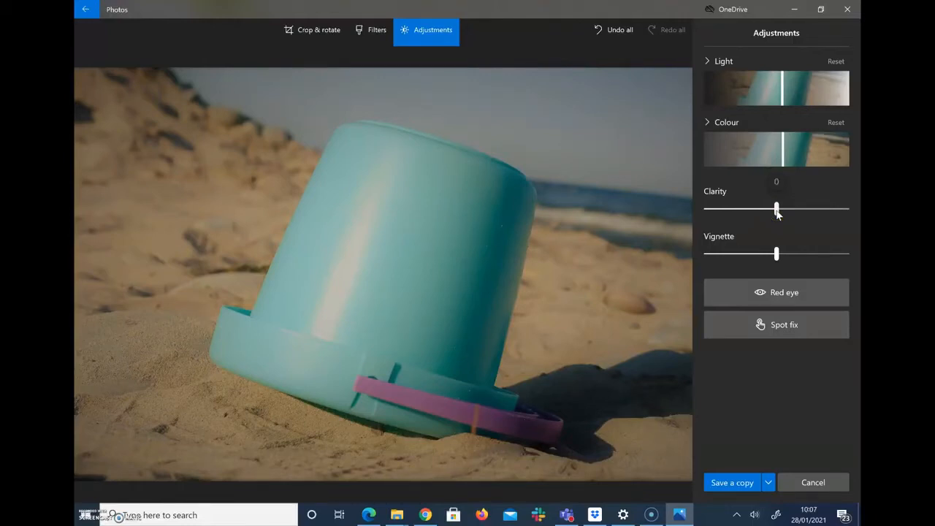
Step: Lower Clarity, push Vignette fully right, and try Red eye correction
{"action": "left_click", "coordinate": [776, 209]}
{"action": "mouse_move", "coordinate": [777, 212]}
{"action": "left_mouse_down"}
{"action": "mouse_move", "coordinate": [702, 209]}
{"action": "mouse_move", "coordinate": [776, 210]}
{"action": "left_mouse_up"}
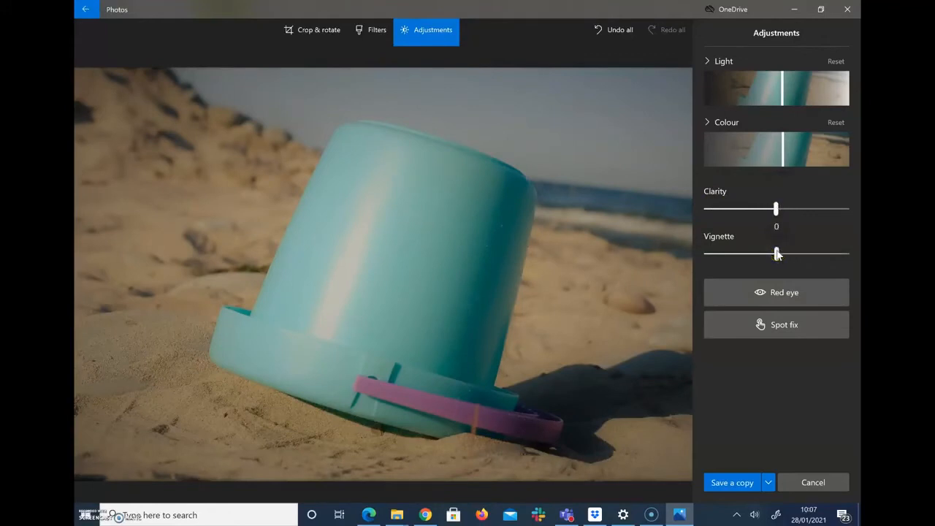
{"action": "left_click_drag", "start_coordinate": [777, 253], "coordinate": [835, 253]}
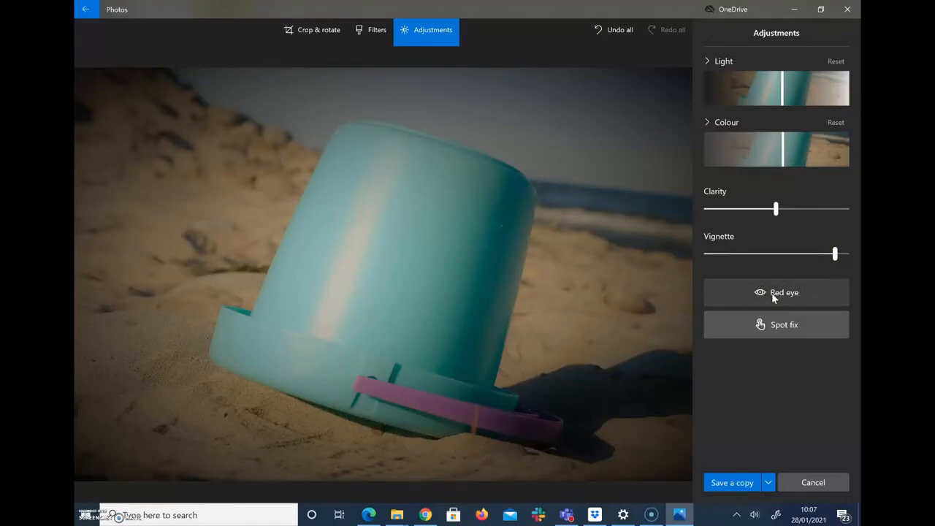
{"action": "left_click", "coordinate": [772, 296]}
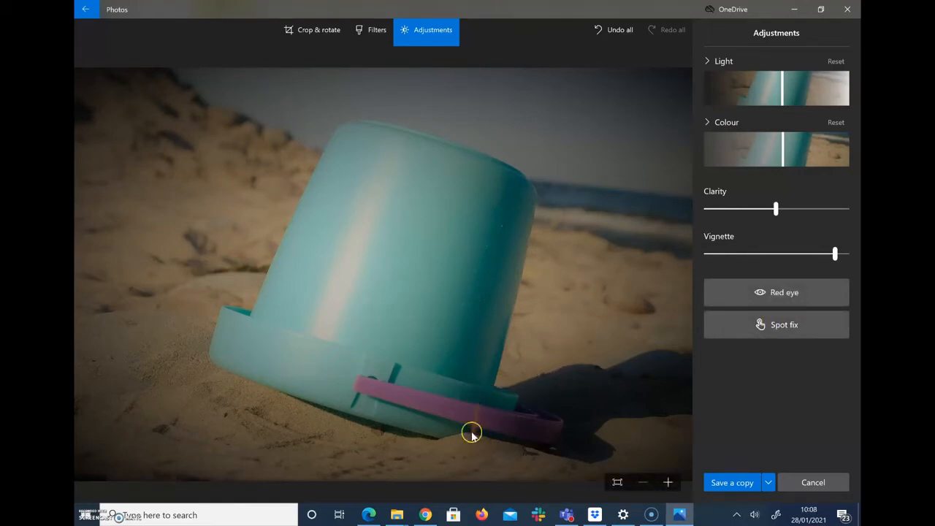
Step: Spot-fix three blemishes on the bucket's pink band and save as gratisography-beach-digging (4)
{"action": "left_click", "coordinate": [773, 326]}
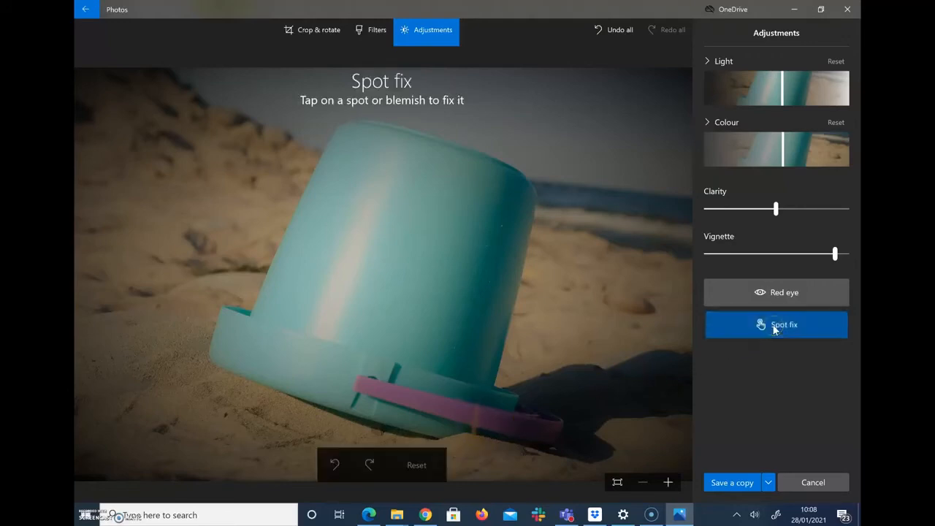
{"action": "left_click", "coordinate": [474, 407]}
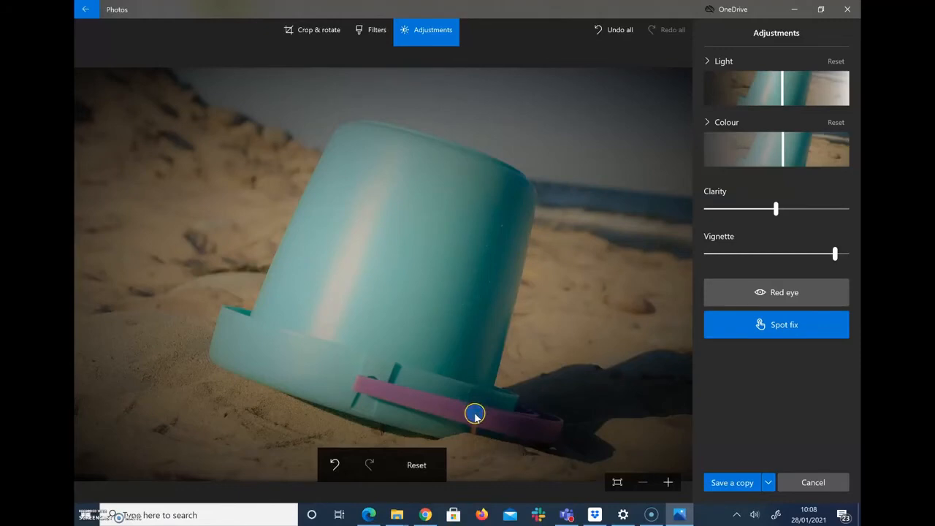
{"action": "left_click", "coordinate": [474, 414]}
{"action": "left_click", "coordinate": [474, 420]}
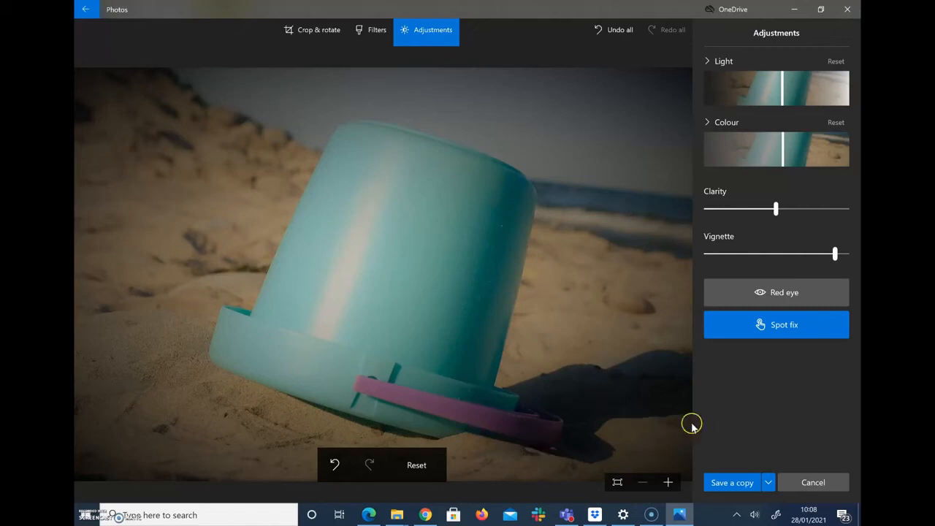
{"action": "left_click", "coordinate": [734, 483]}
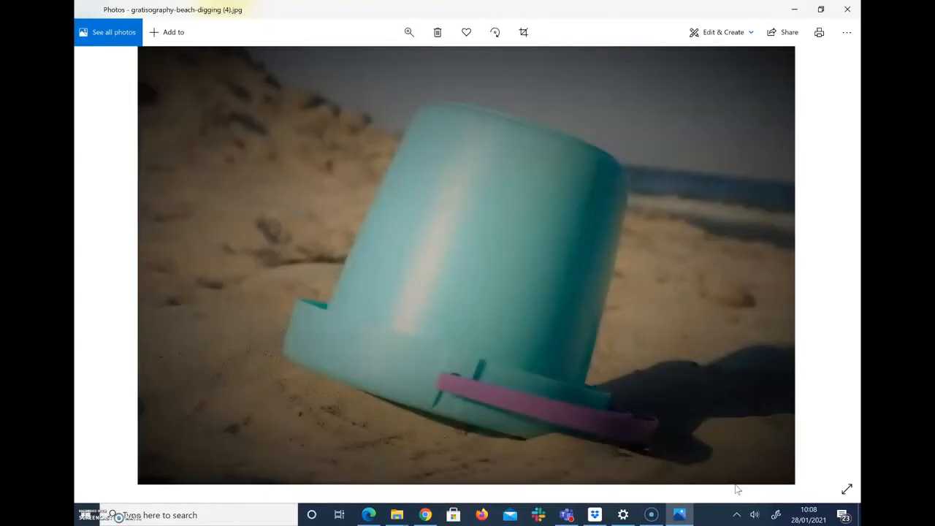
Step: Open gratisography-beach-digging (4).jpg in the Add animated text editor from Edit & Create
{"action": "left_click", "coordinate": [712, 38]}
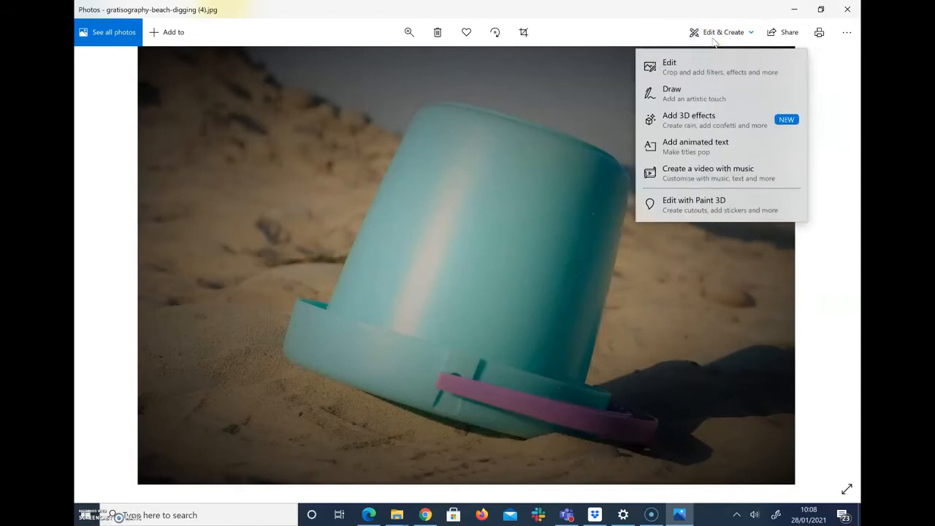
{"action": "left_click", "coordinate": [684, 146]}
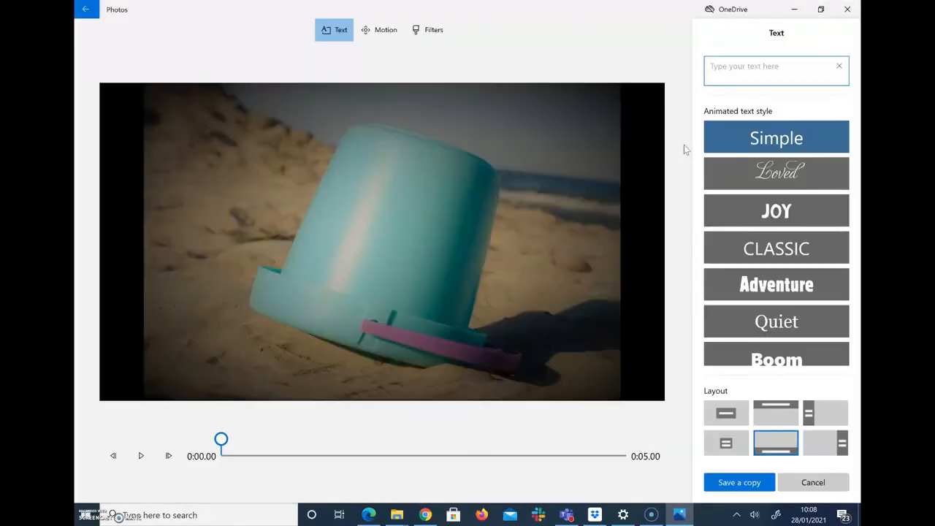
Step: Caption the photo 'Wales 2020', compare CLASSIC and Adventure, settle on JOY, and finish the video
{"action": "left_click", "coordinate": [747, 73]}
{"action": "type", "text": "Wale"}
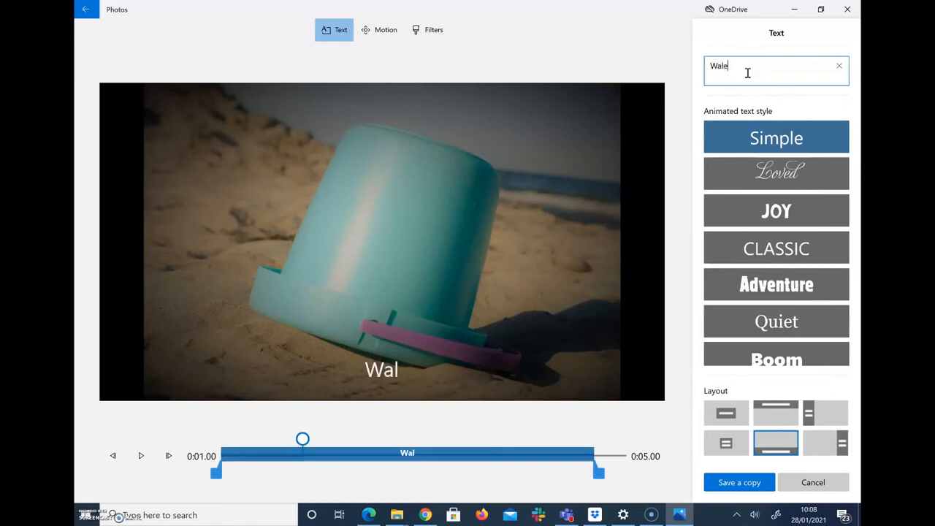
{"action": "type", "text": "s 2020"}
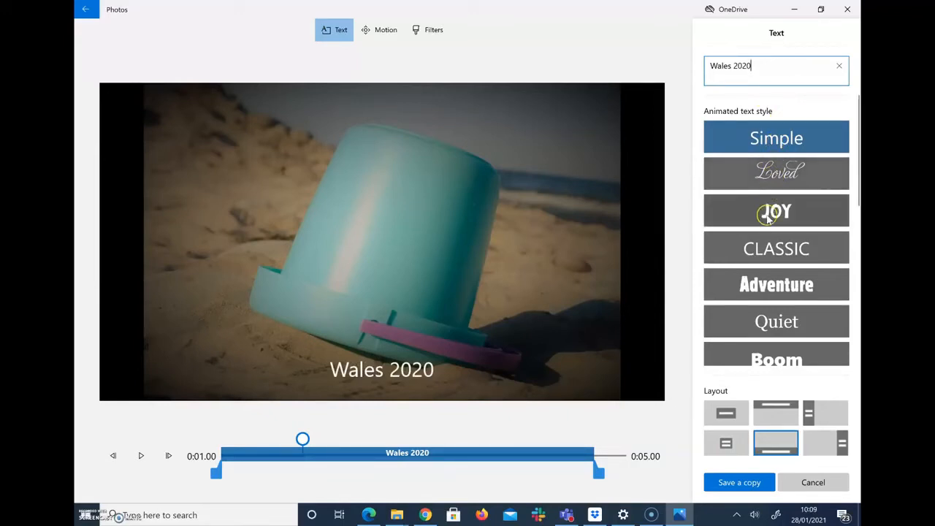
{"action": "left_click", "coordinate": [761, 247]}
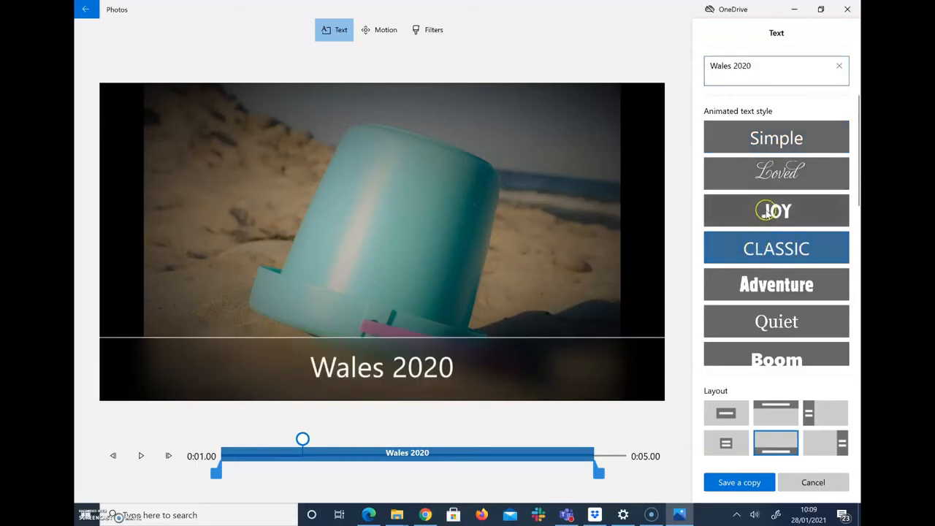
{"action": "left_click", "coordinate": [765, 212]}
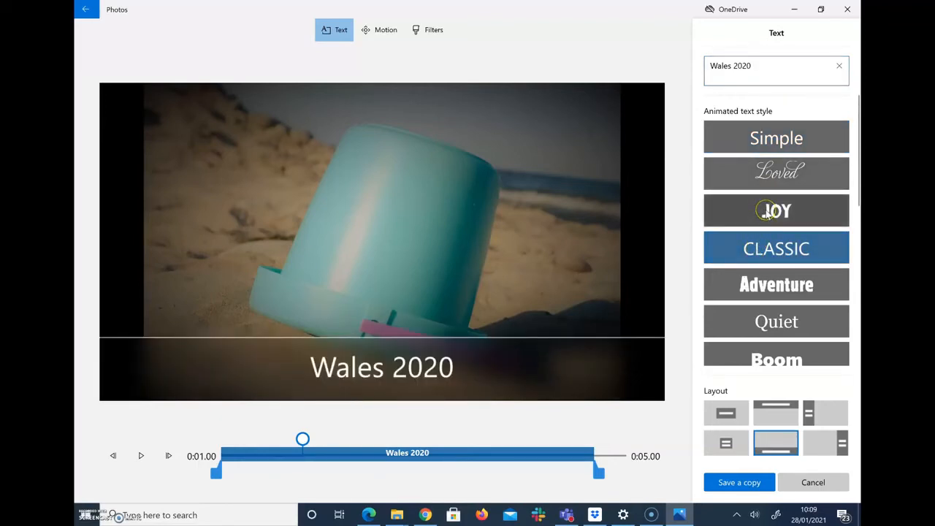
{"action": "left_click", "coordinate": [760, 285]}
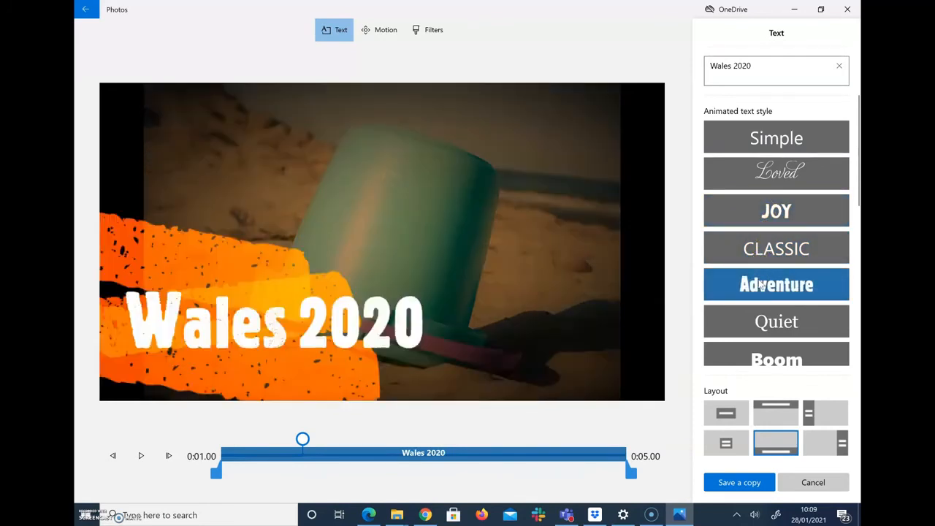
{"action": "left_click", "coordinate": [779, 222]}
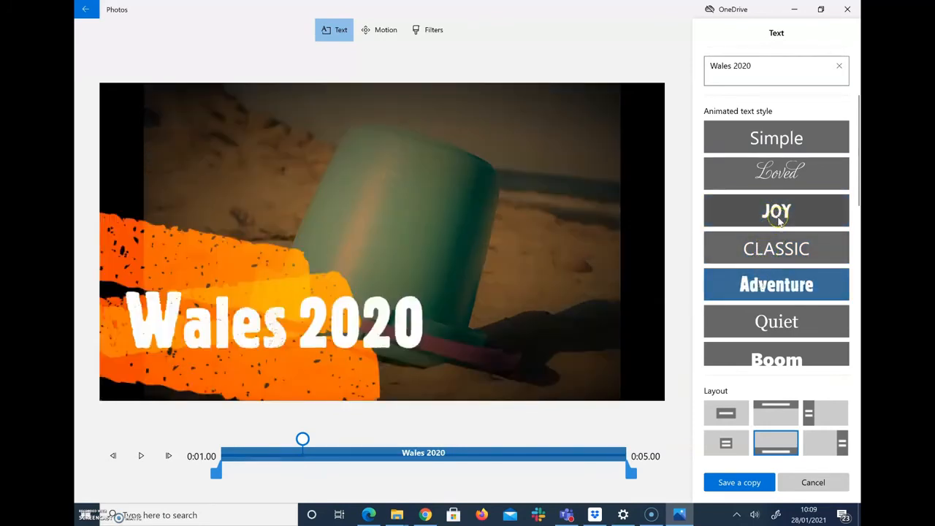
{"action": "left_click", "coordinate": [735, 486]}
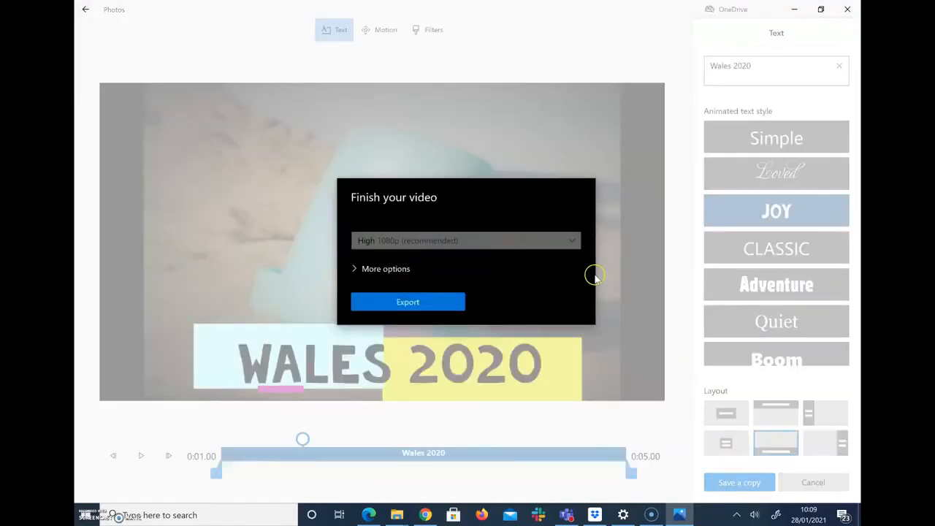
Step: Export the video at High 1080p quality as 'gratisography-beach-digging video (4)'
{"action": "left_click", "coordinate": [574, 241]}
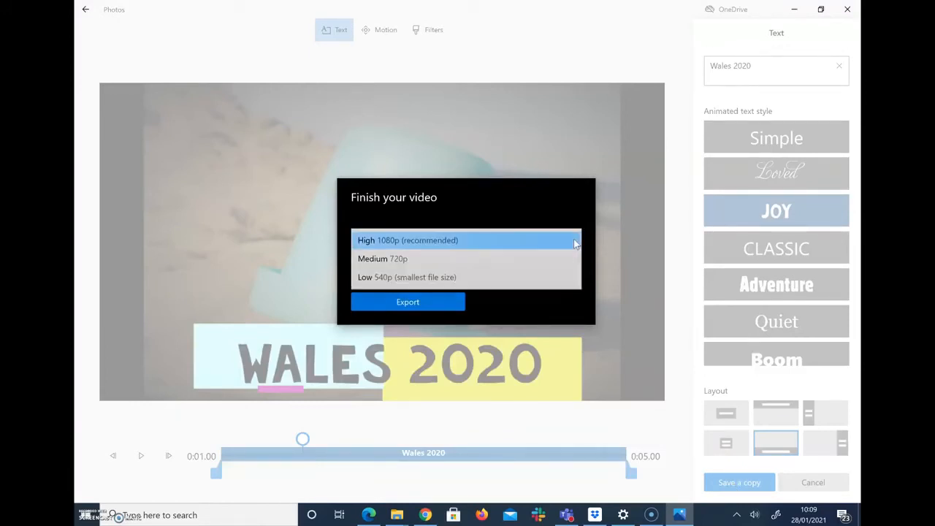
{"action": "left_click", "coordinate": [569, 241]}
{"action": "left_click", "coordinate": [482, 275]}
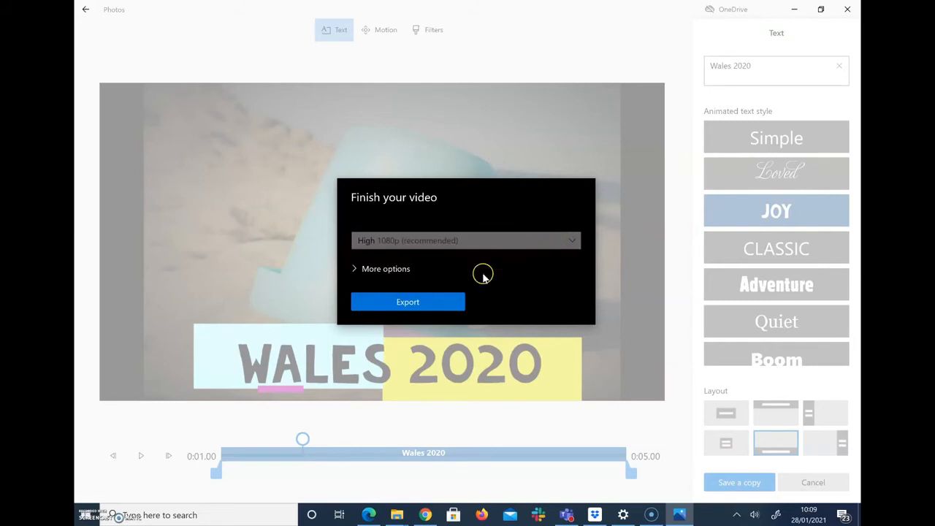
{"action": "left_click", "coordinate": [438, 301]}
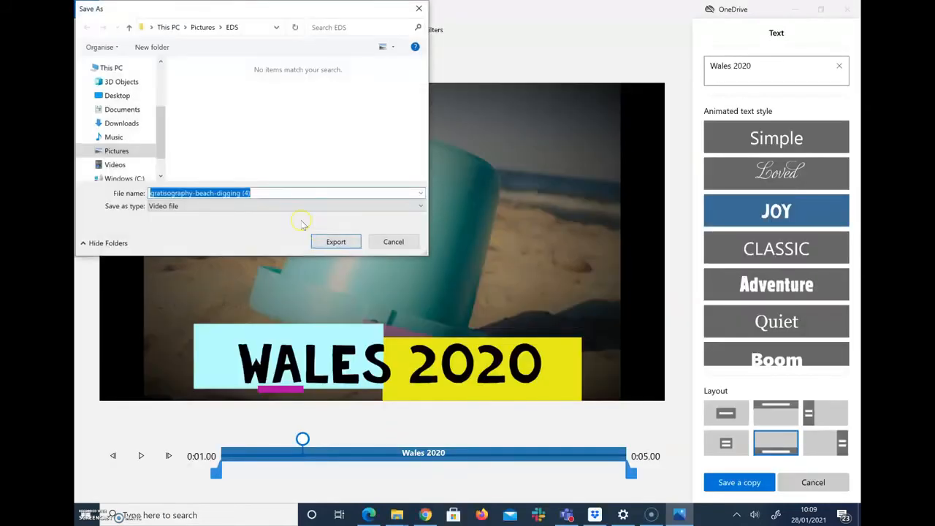
{"action": "left_click", "coordinate": [241, 192]}
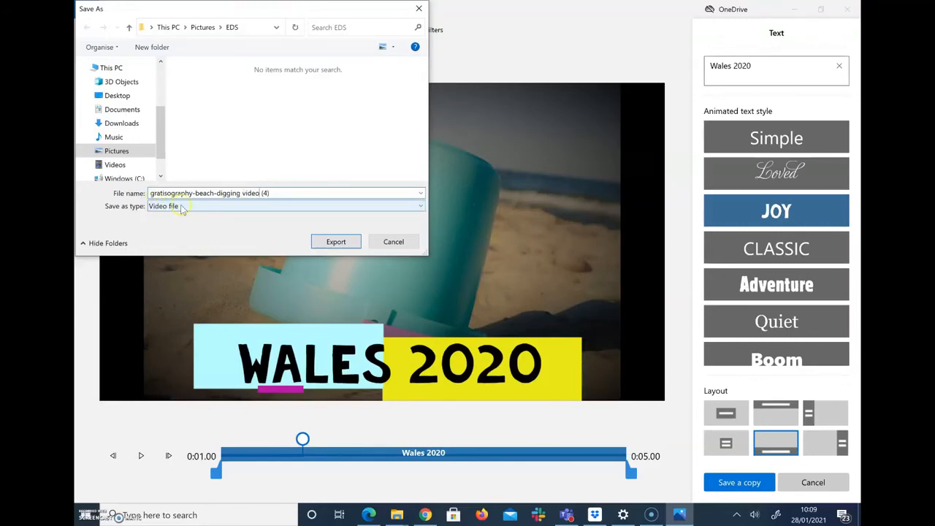
{"action": "left_click", "coordinate": [330, 245]}
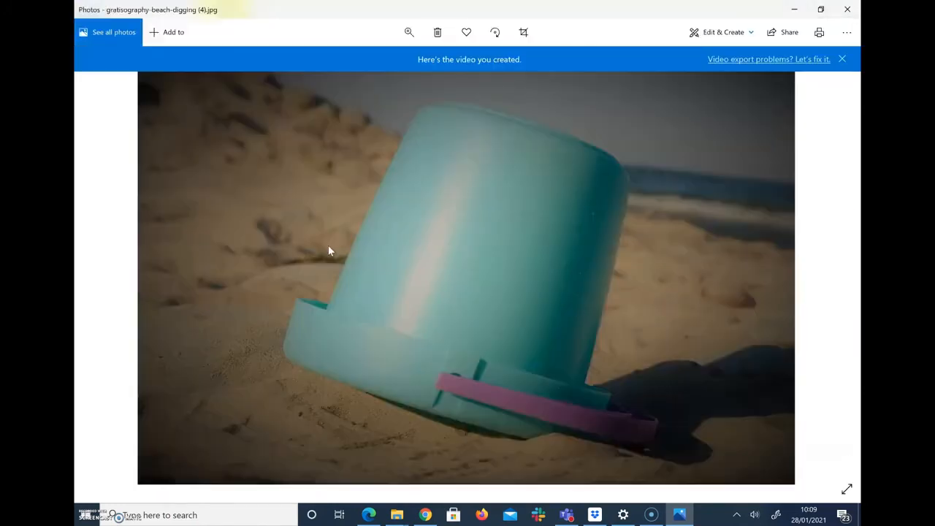
Step: Open the exported Wales 2020 video in the Save photos frame tool
{"action": "left_click", "coordinate": [328, 246]}
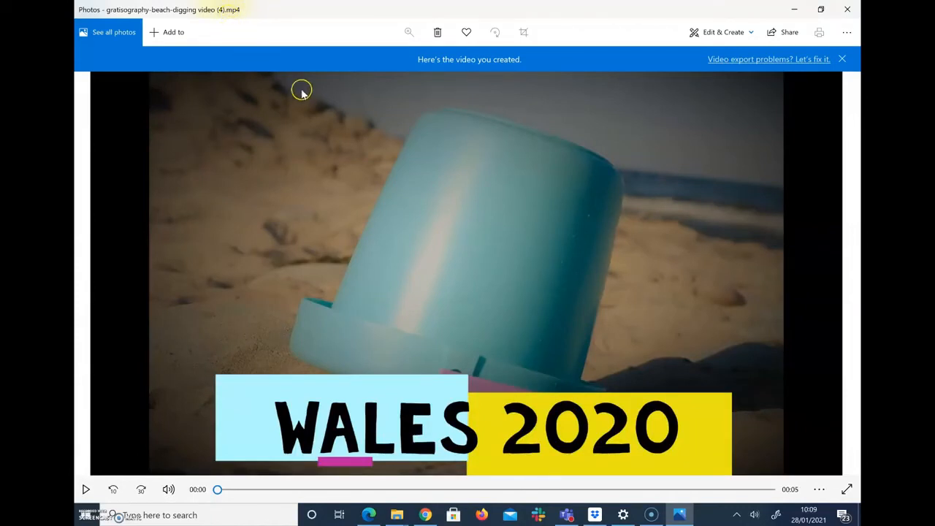
{"action": "left_click", "coordinate": [732, 34]}
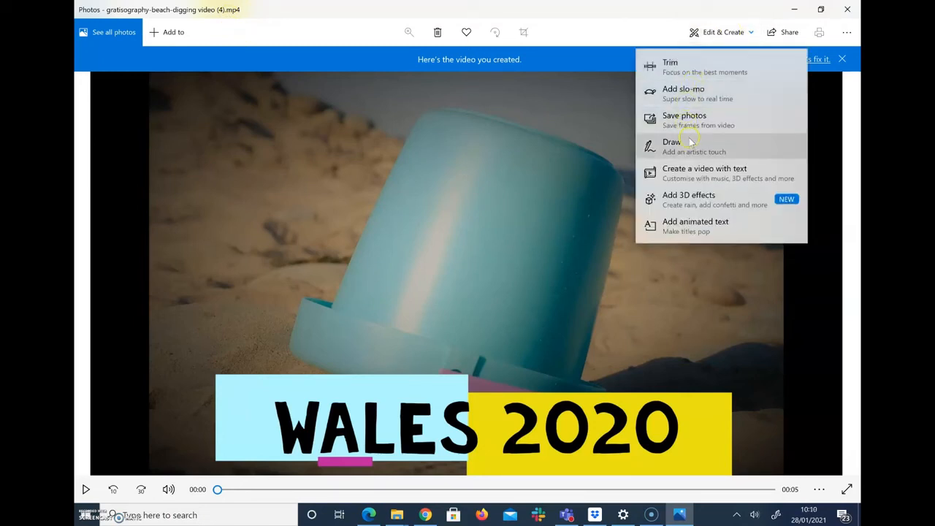
{"action": "left_click", "coordinate": [690, 124]}
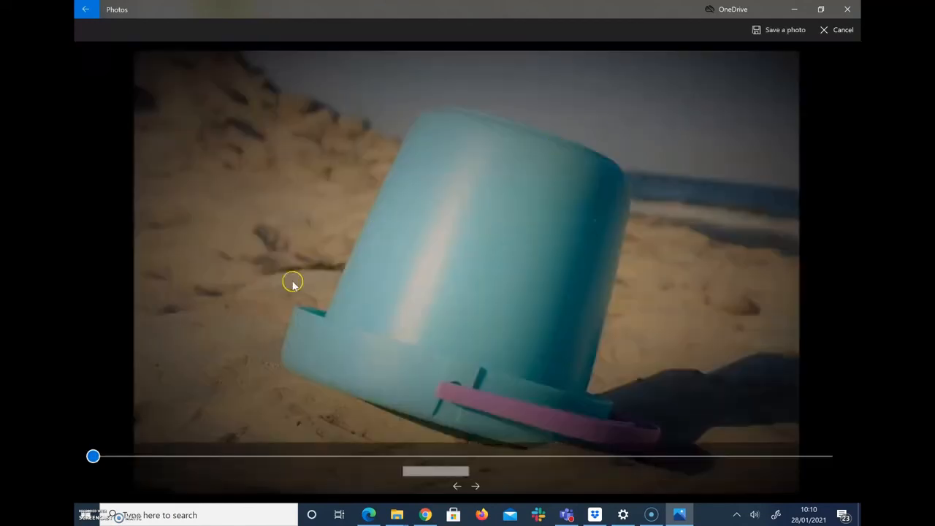
Step: Move to a frame showing the full WALES 2020 caption and save it as a photo
{"action": "left_click", "coordinate": [92, 457]}
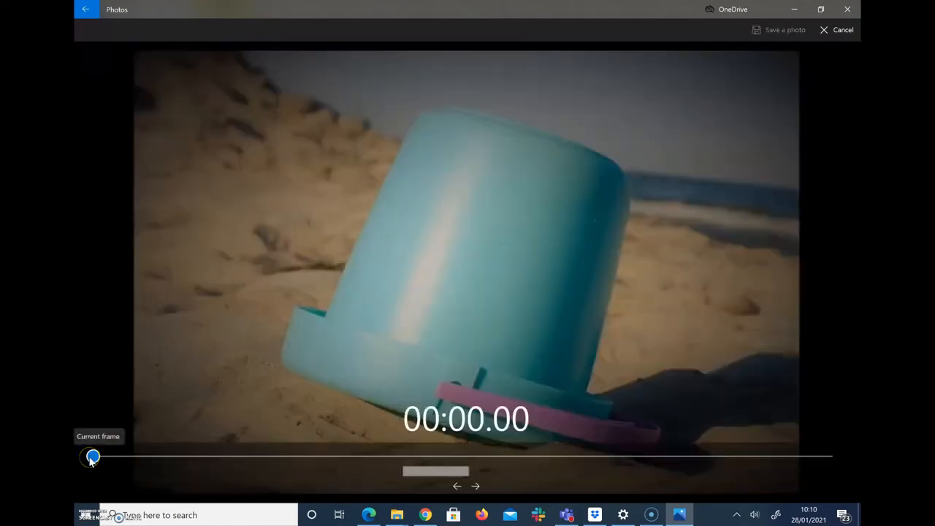
{"action": "left_click_drag", "start_coordinate": [91, 460], "coordinate": [265, 460]}
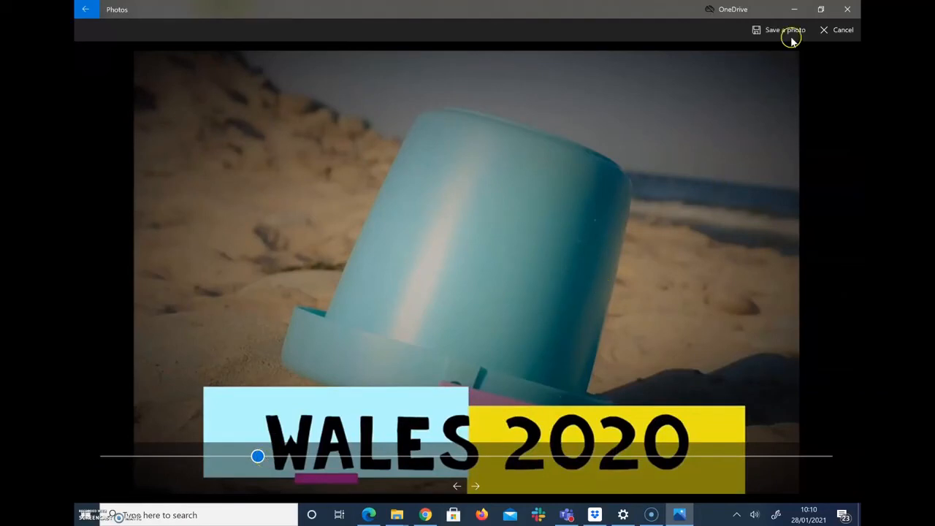
{"action": "left_click", "coordinate": [788, 32]}
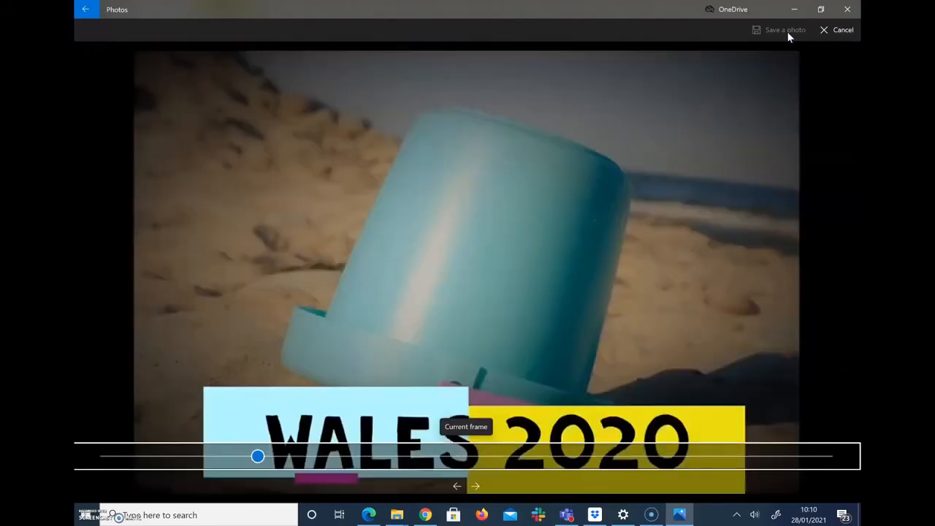
Step: Close Microsoft Photos and return to the EDS folder
{"action": "left_click", "coordinate": [799, 39]}
{"action": "left_click", "coordinate": [848, 11]}
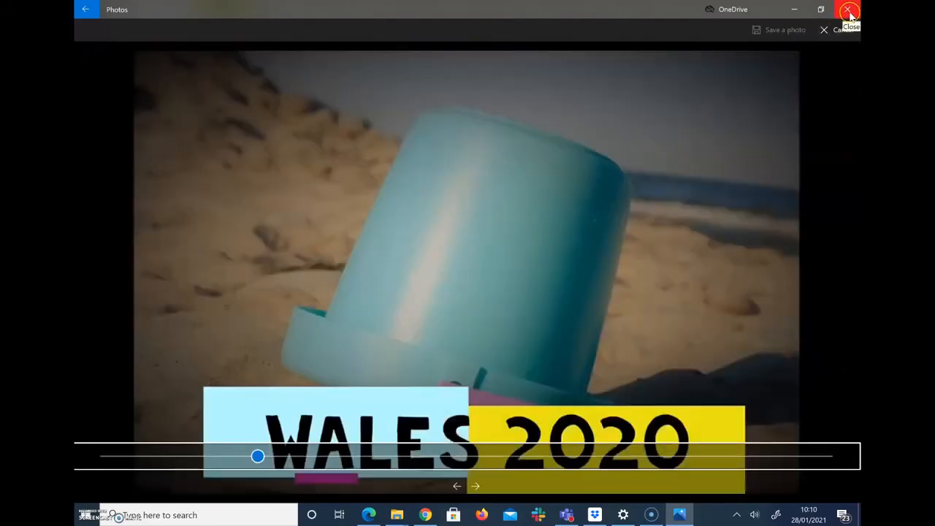
{"action": "left_click", "coordinate": [848, 10]}
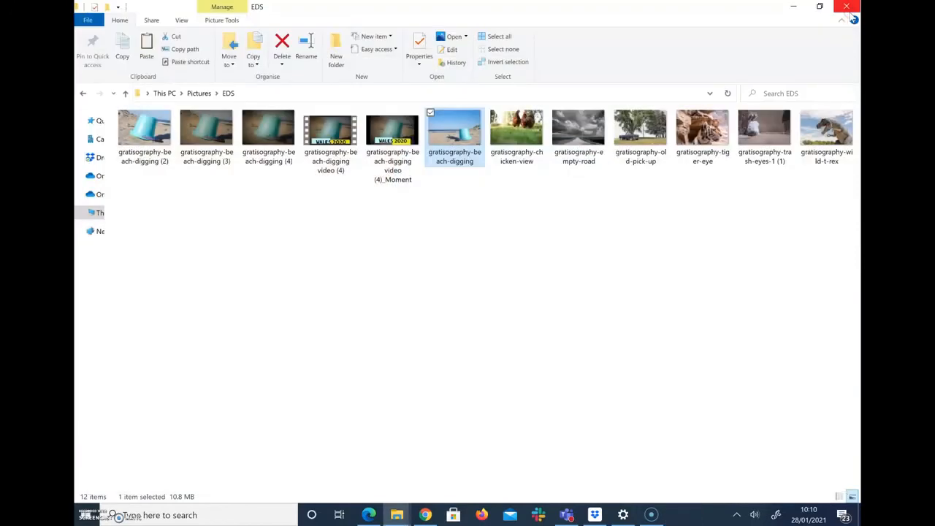